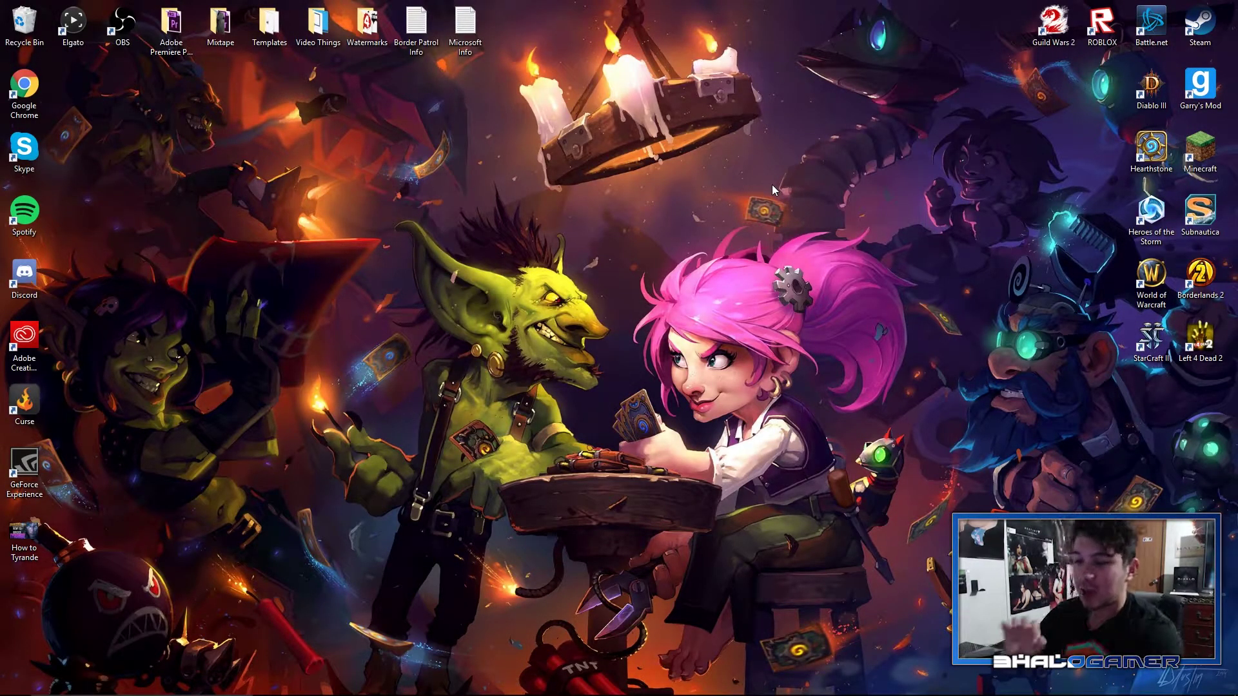
# Launch Google Chrome from the Windows taskbar
pyautogui.click(332, 684)
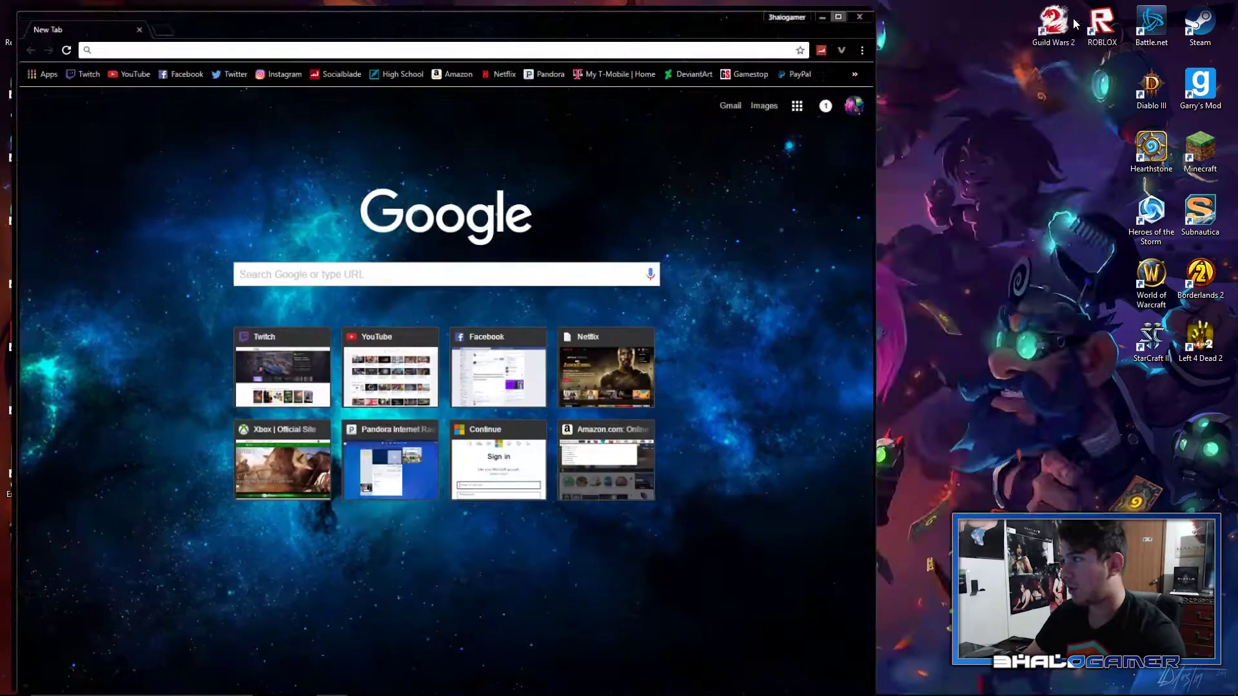
# Maximize the Chrome window and focus the Google search box
pyautogui.click(1070, 18)
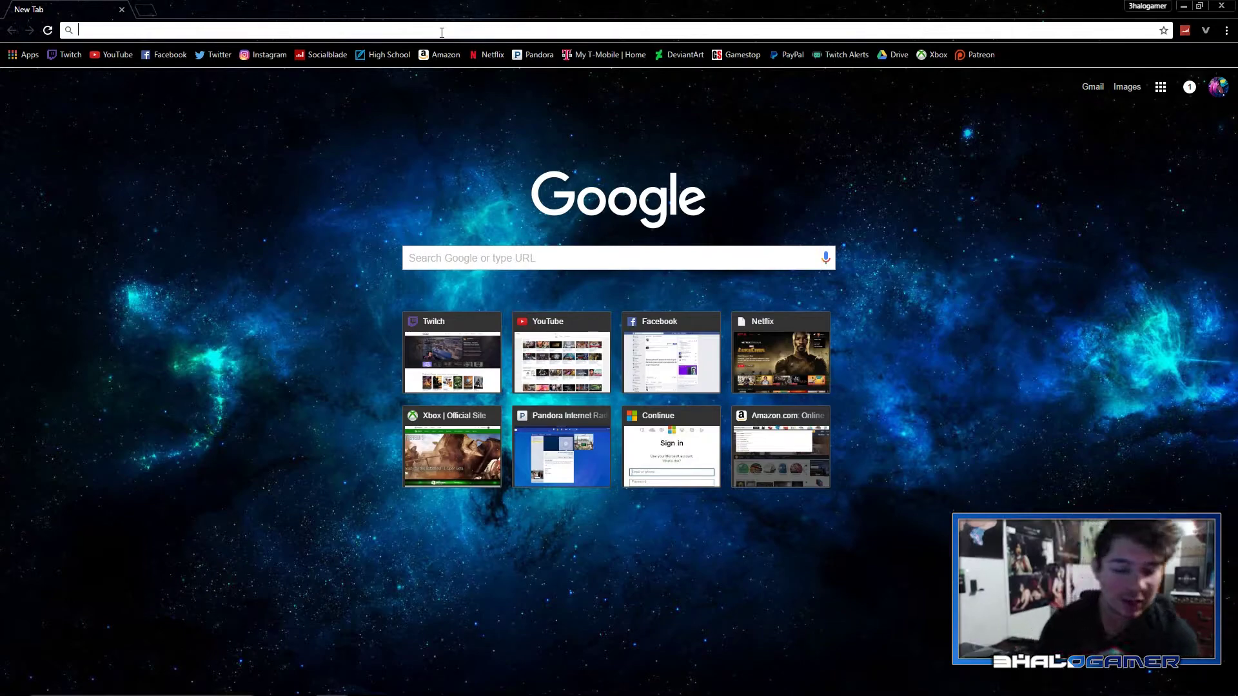
pyautogui.click(642, 260)
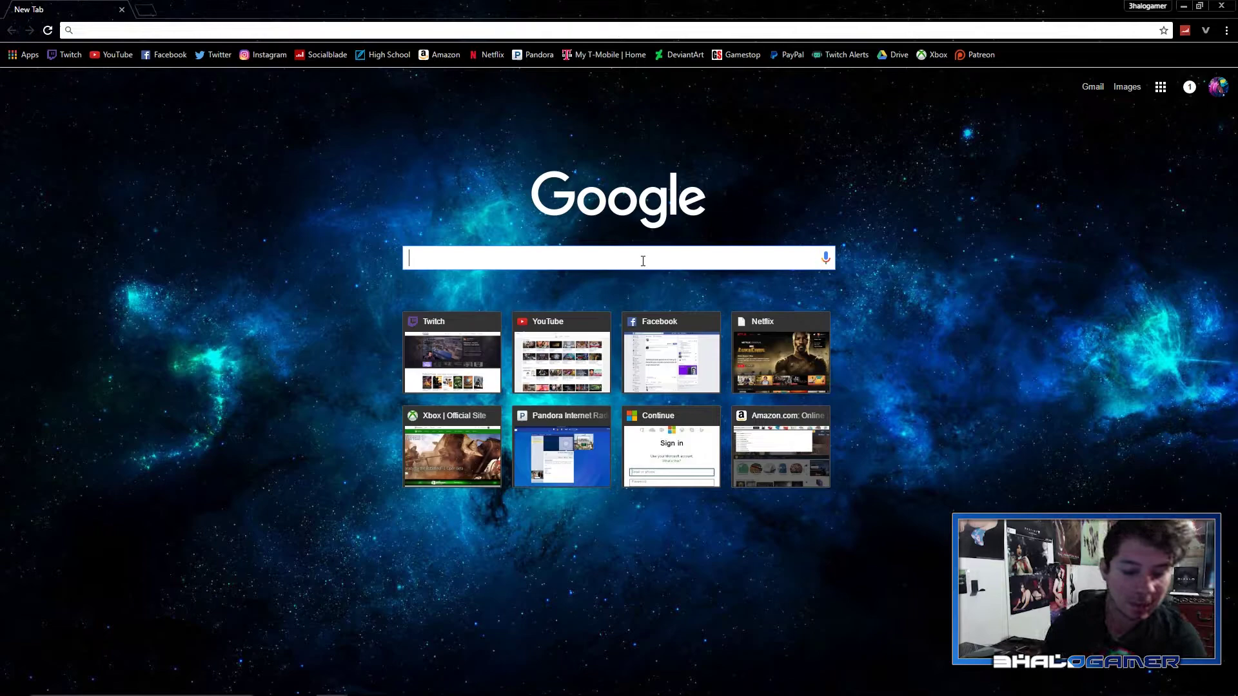
pyautogui.write('twitch pr')
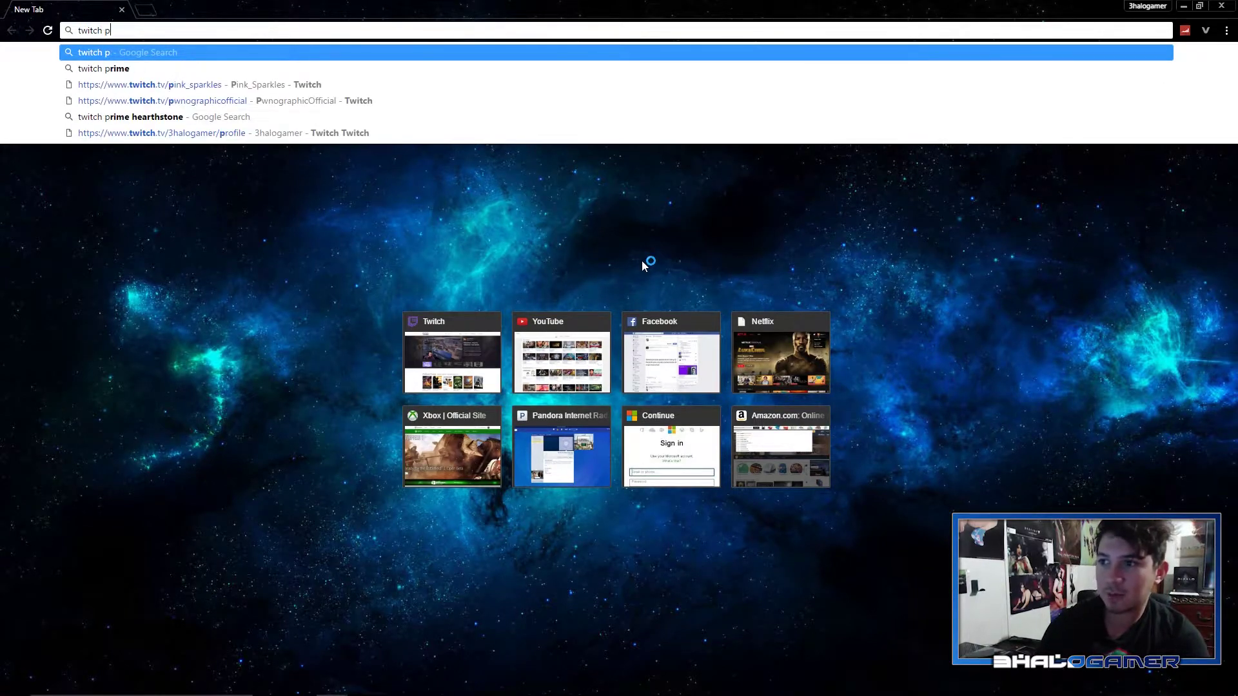
pyautogui.write('ime')
# Search Google for 'twitch prime' and open the twitch.amazon.com Twitch Prime result
pyautogui.press('Return')
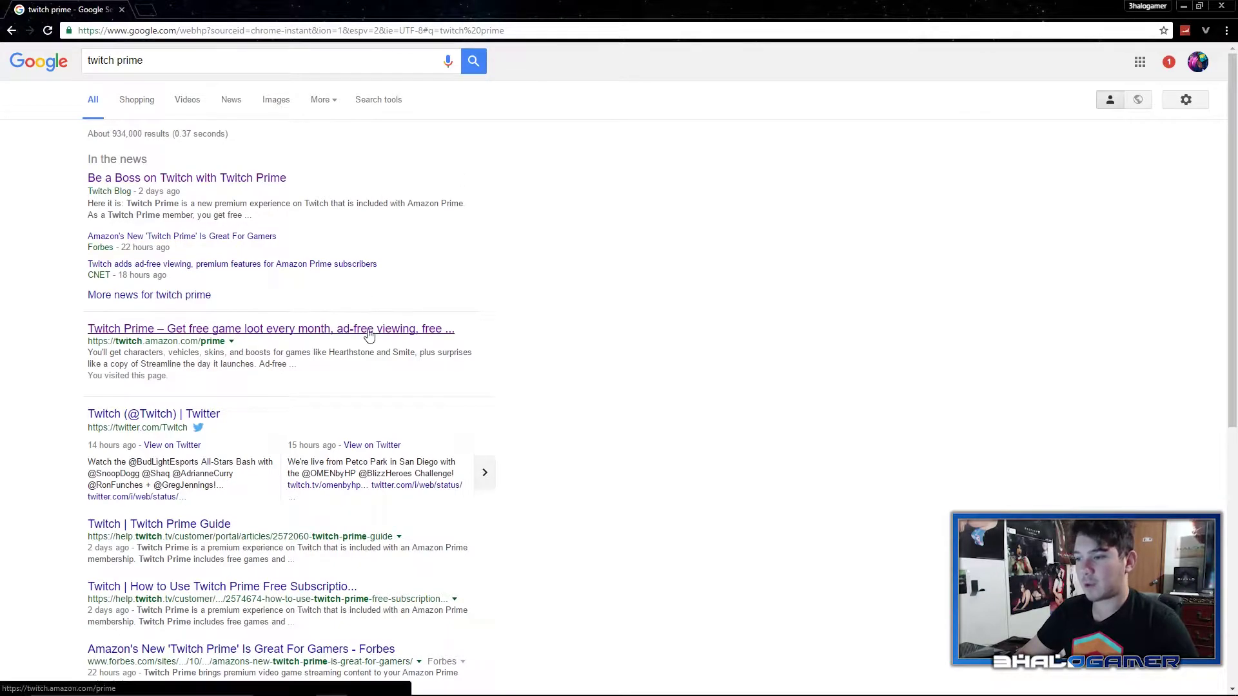
pyautogui.click(181, 329)
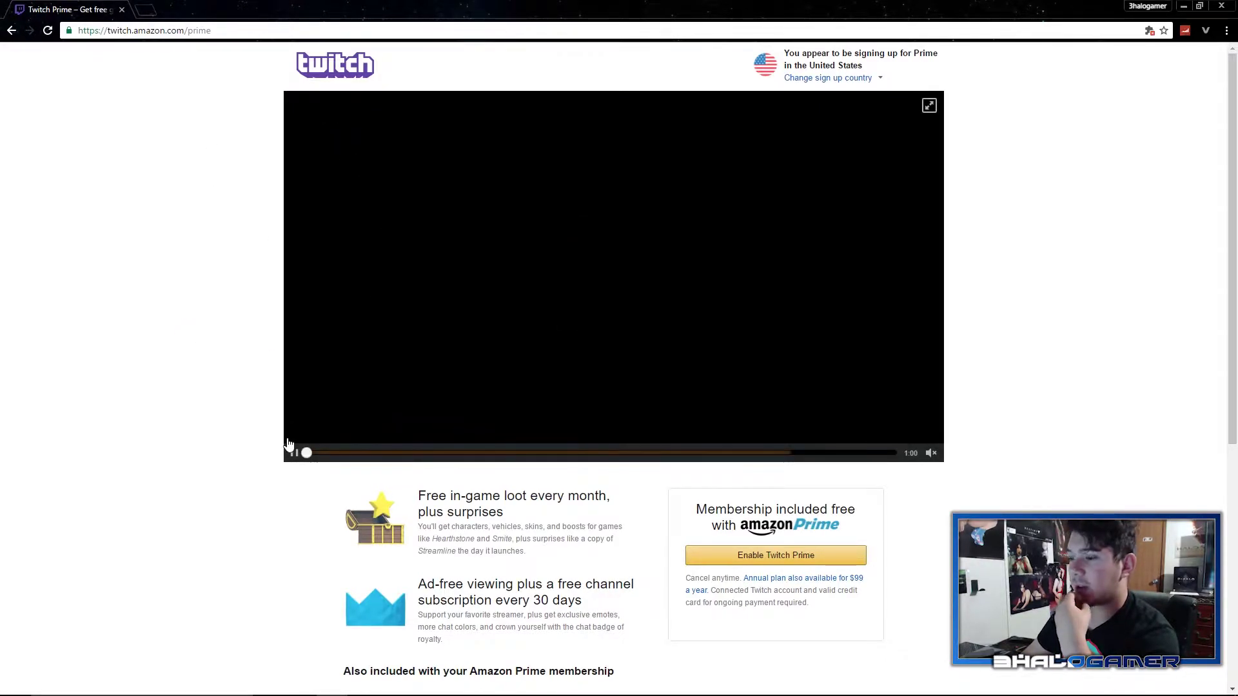
# Pause the autoplaying Twitch Prime promo video at 0:01
pyautogui.click(293, 451)
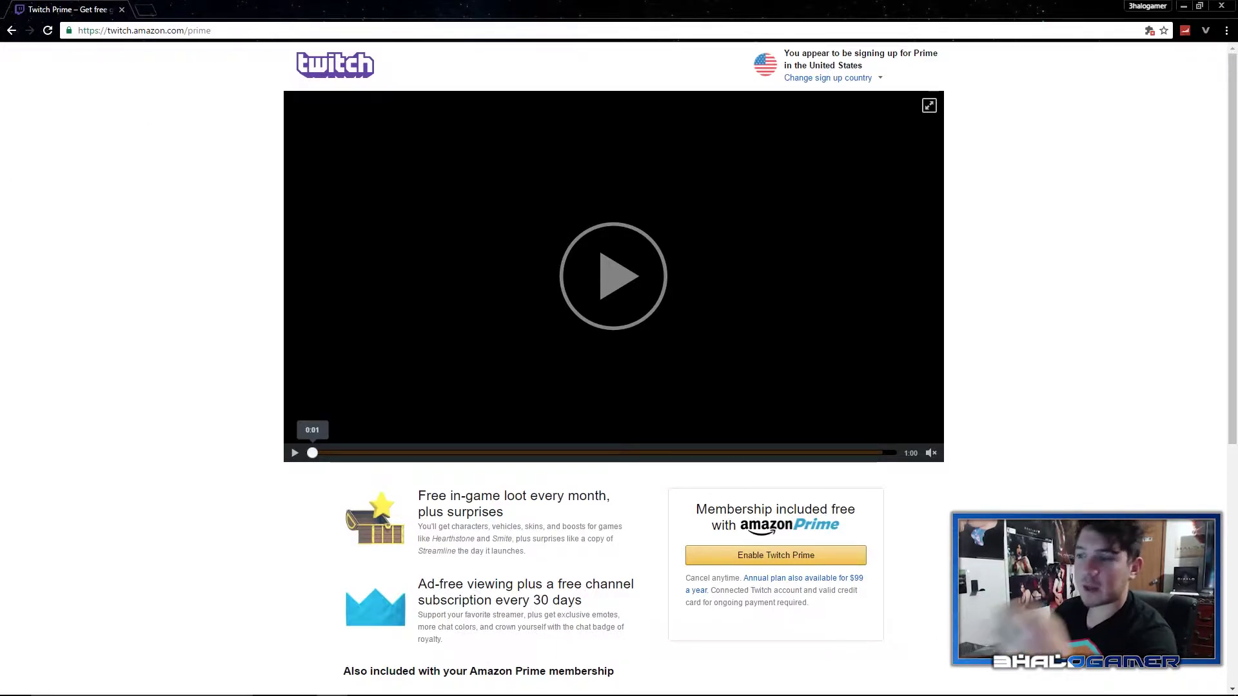
pyautogui.scroll(-2, 150, 279)
pyautogui.scroll(-2, 387, 309)
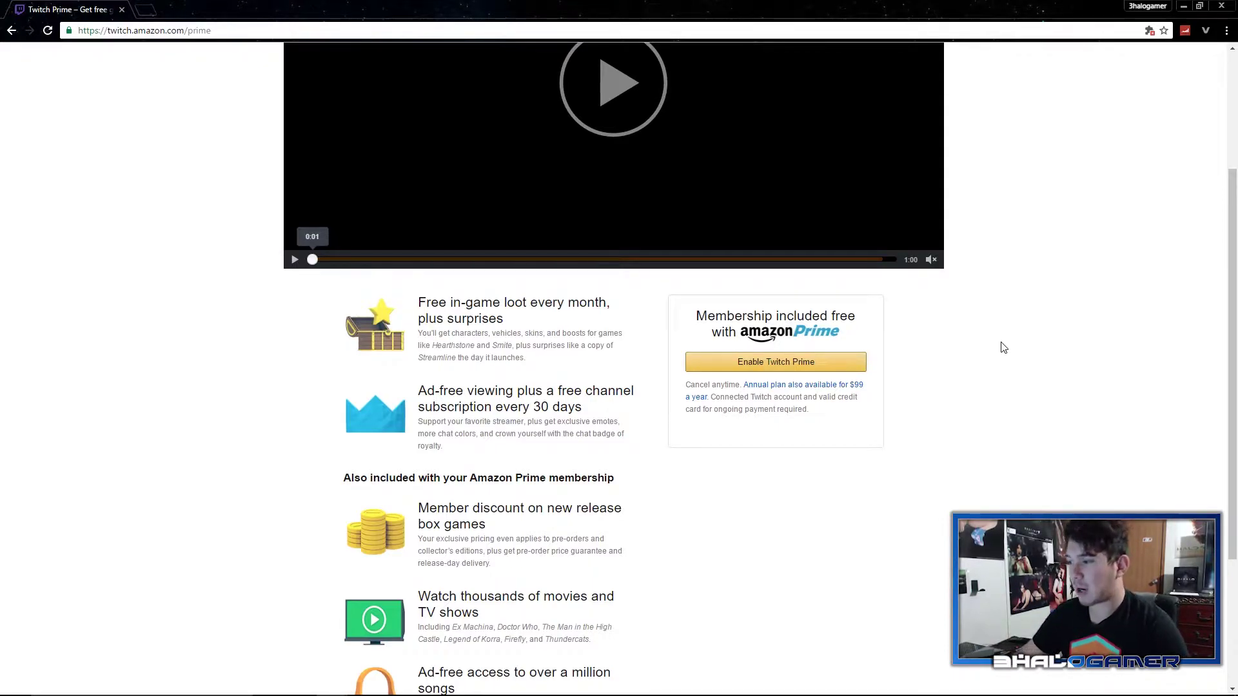
pyautogui.scroll(5, 1004, 348)
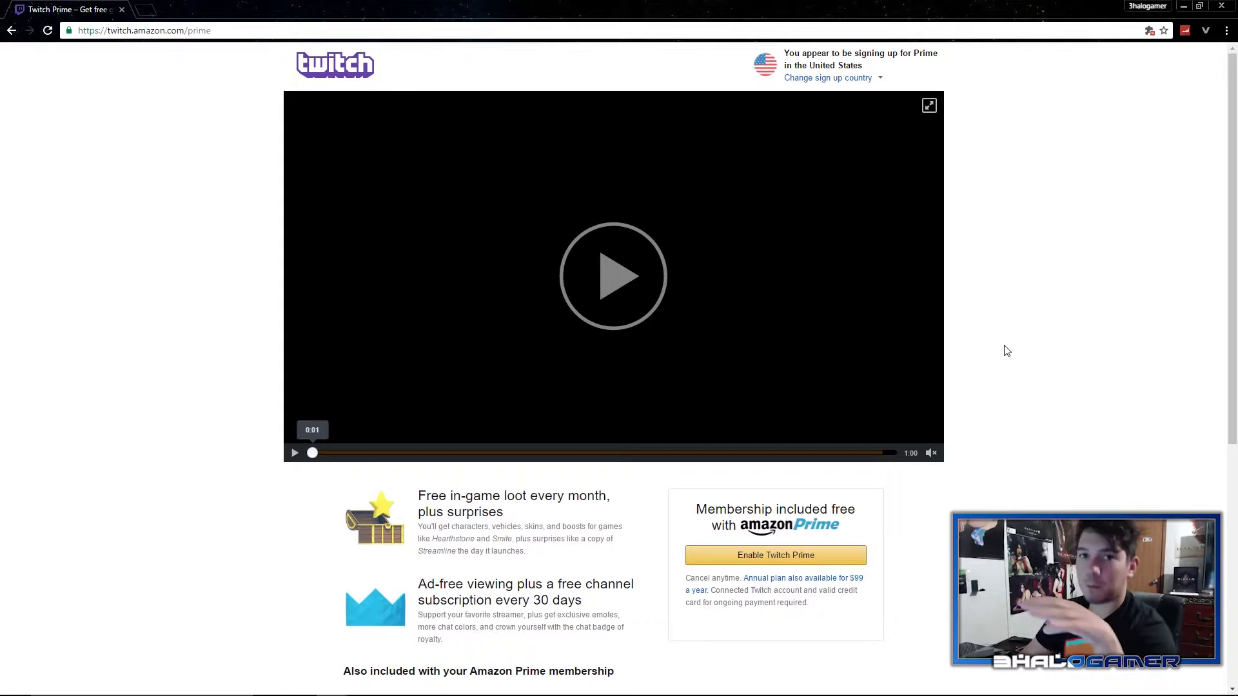
pyautogui.scroll(-2, 1004, 350)
pyautogui.scroll(-1, 1004, 350)
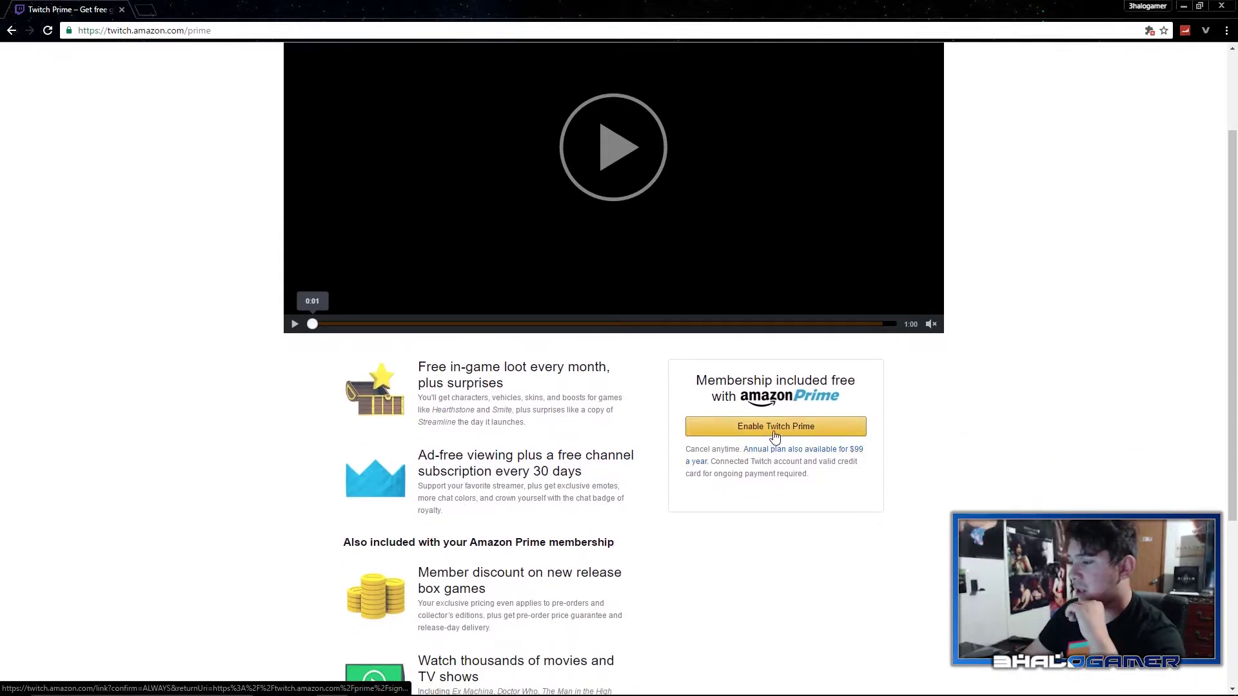
# Choose 'Enable Twitch Prime' and submit the Amazon sign-in
pyautogui.click(774, 431)
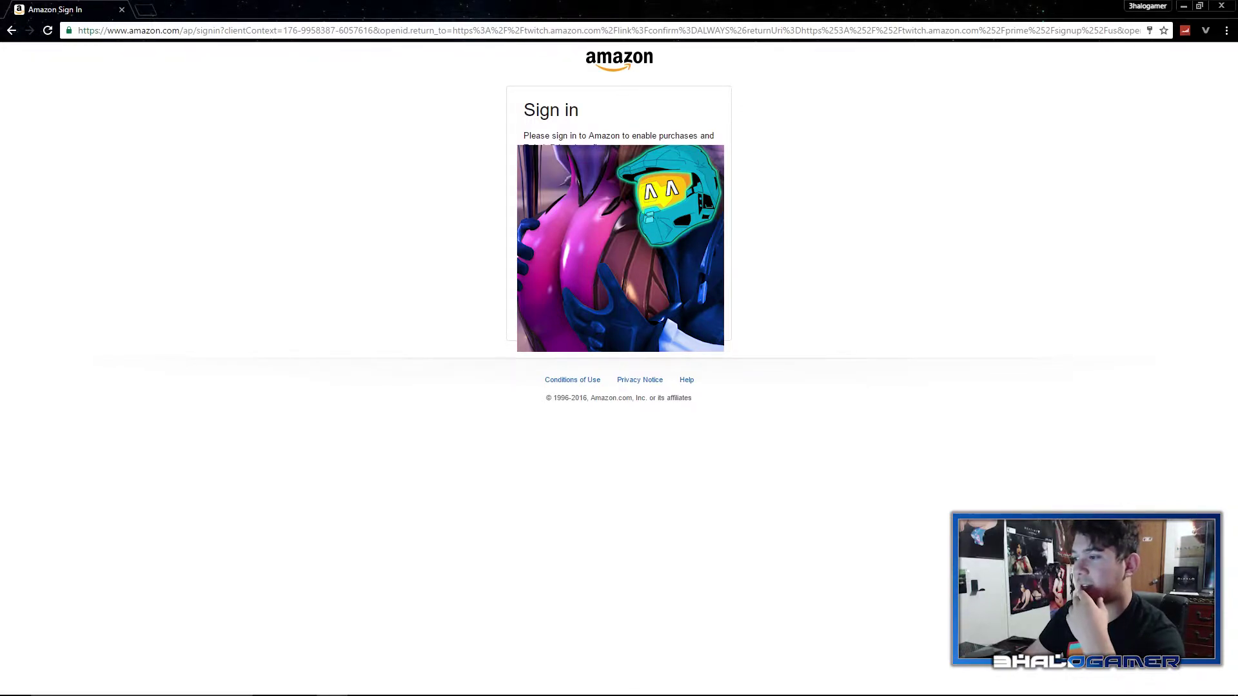
pyautogui.press('Return')
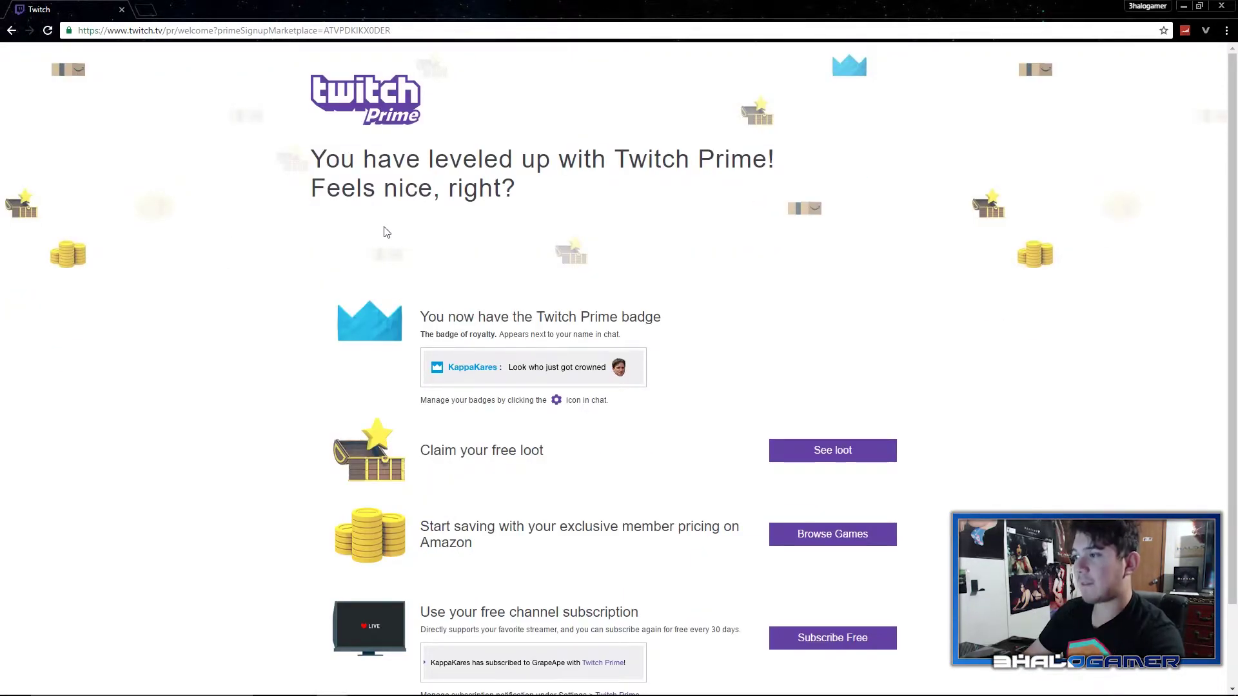
pyautogui.scroll(-1, 275, 280)
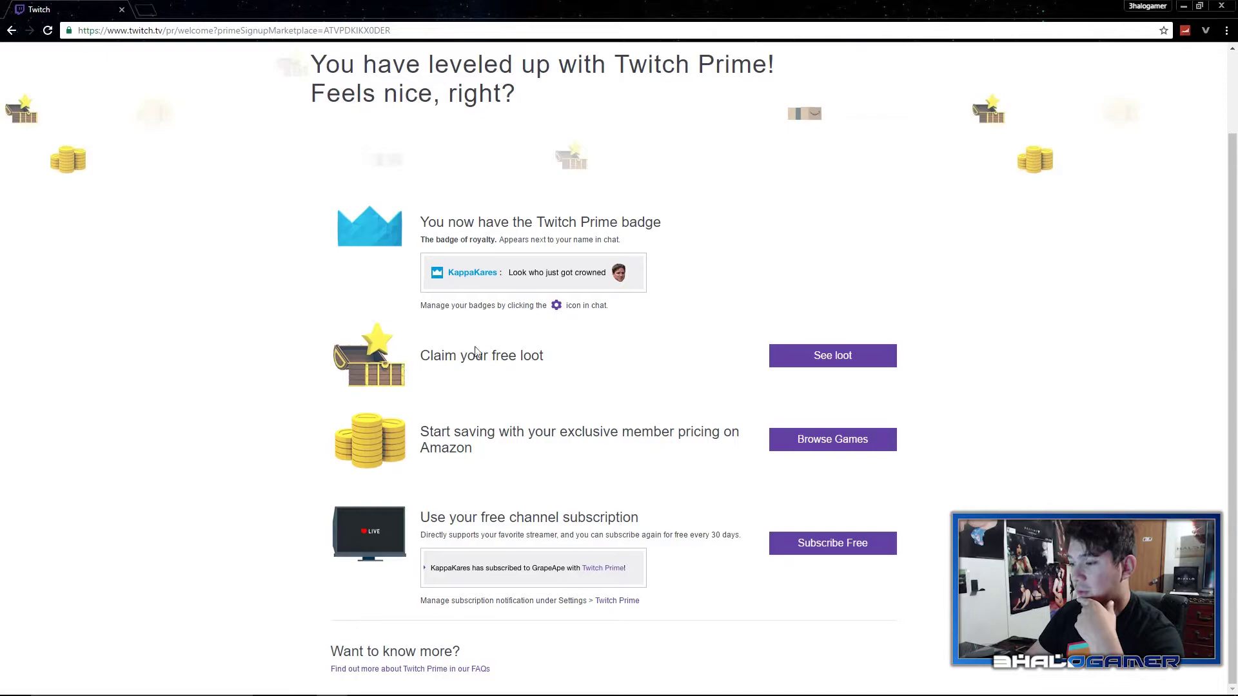
# Choose 'See loot' beside 'Claim your free loot' on the welcome page
pyautogui.click(813, 356)
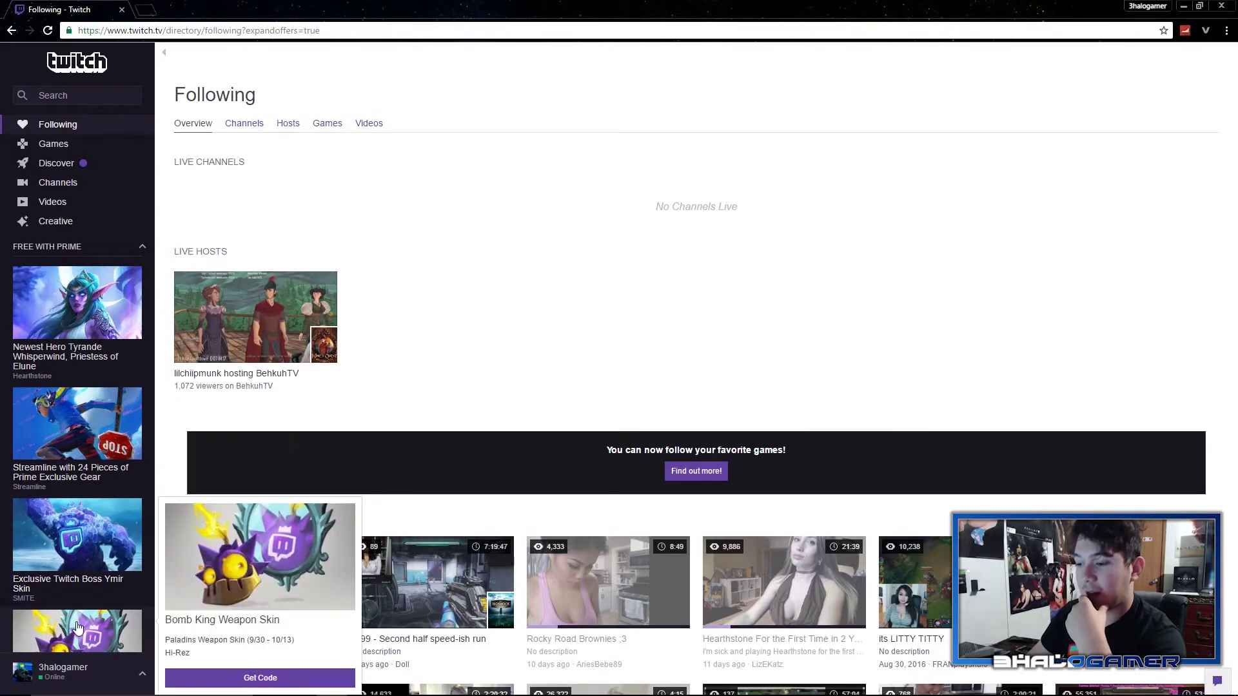
pyautogui.moveTo(78, 631)
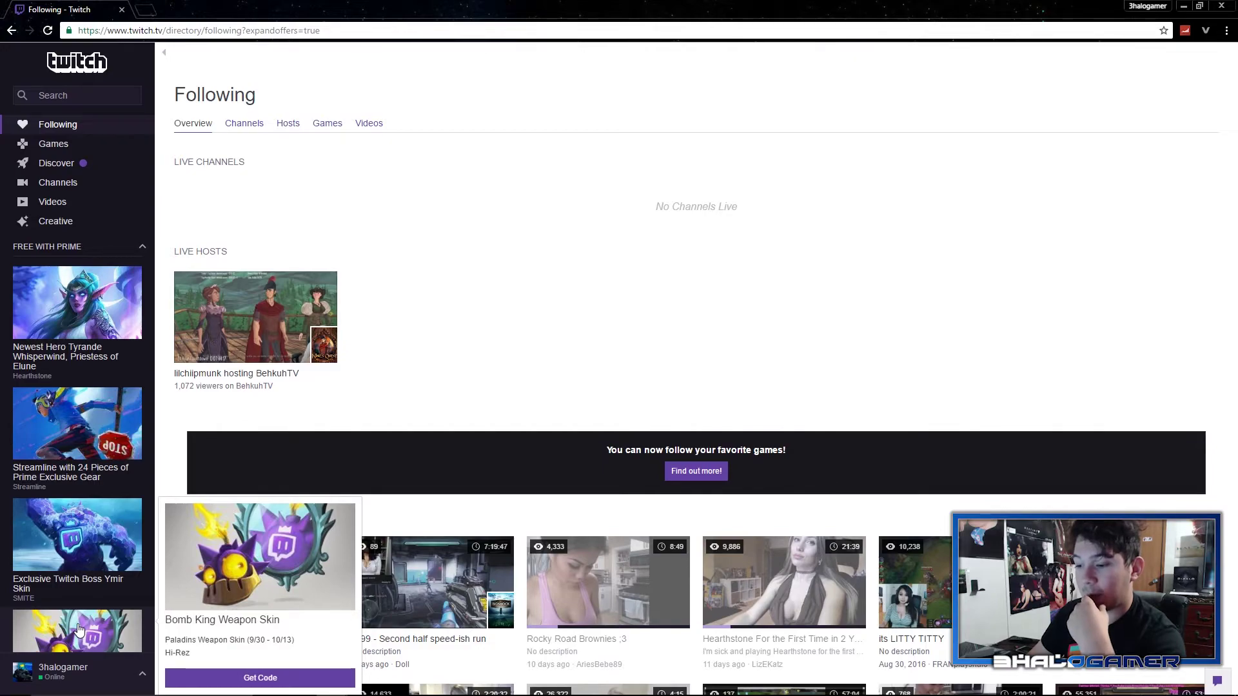
pyautogui.scroll(-5, 80, 631)
pyautogui.scroll(-3, 75, 602)
pyautogui.scroll(4, 75, 580)
pyautogui.scroll(4, 65, 559)
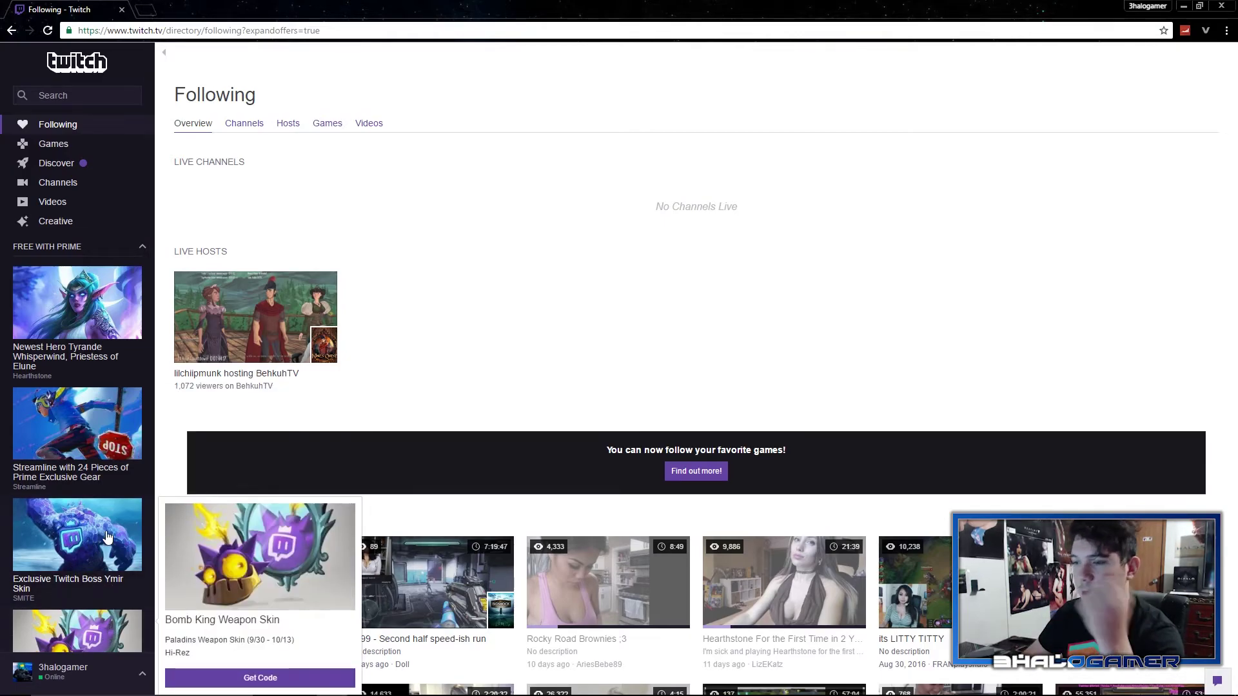
pyautogui.click(1184, 5)
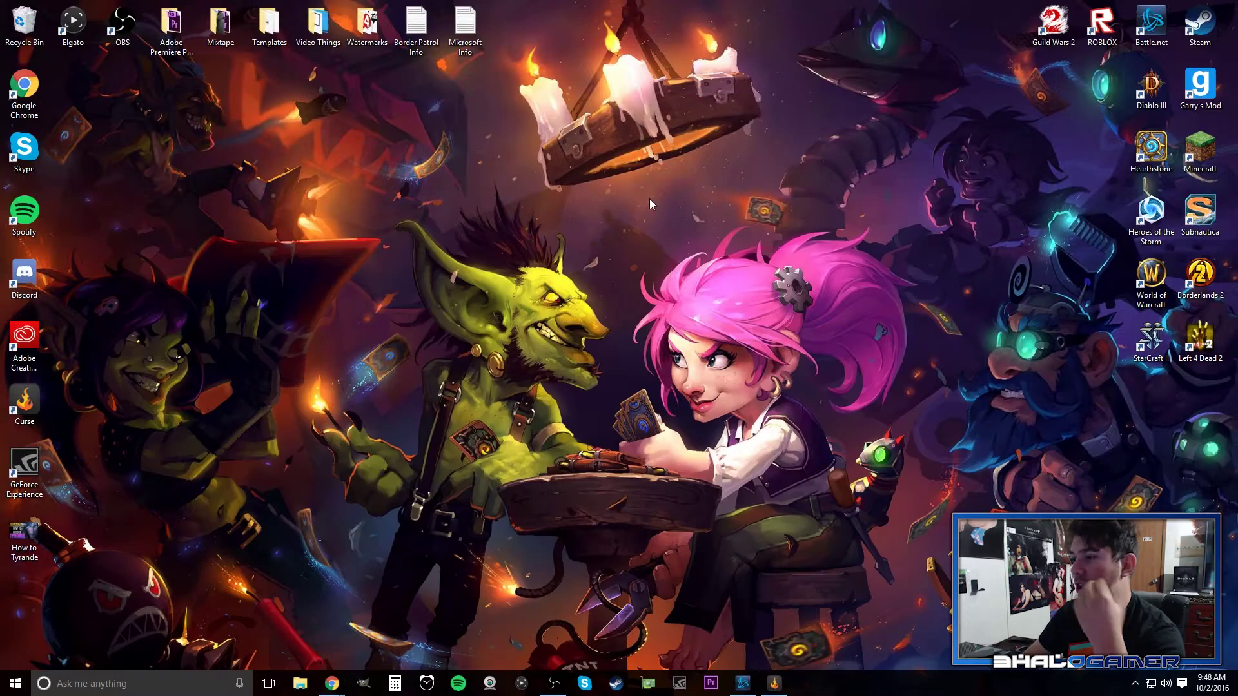